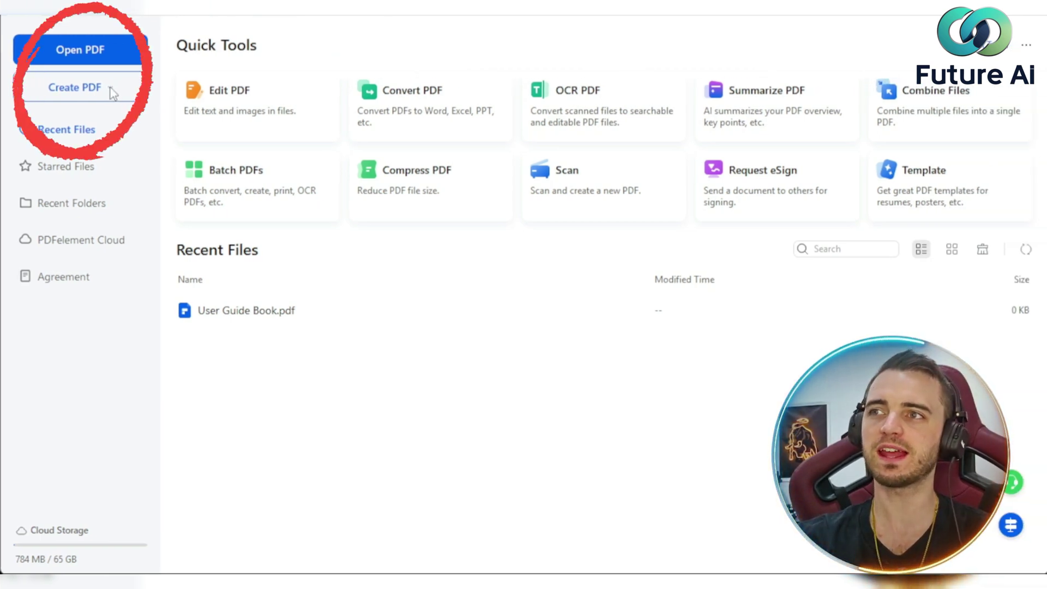
# Step: Open the PDF template gallery and search 'resume' to locate Resume - Soft Cloud
pyautogui.click(111, 91)
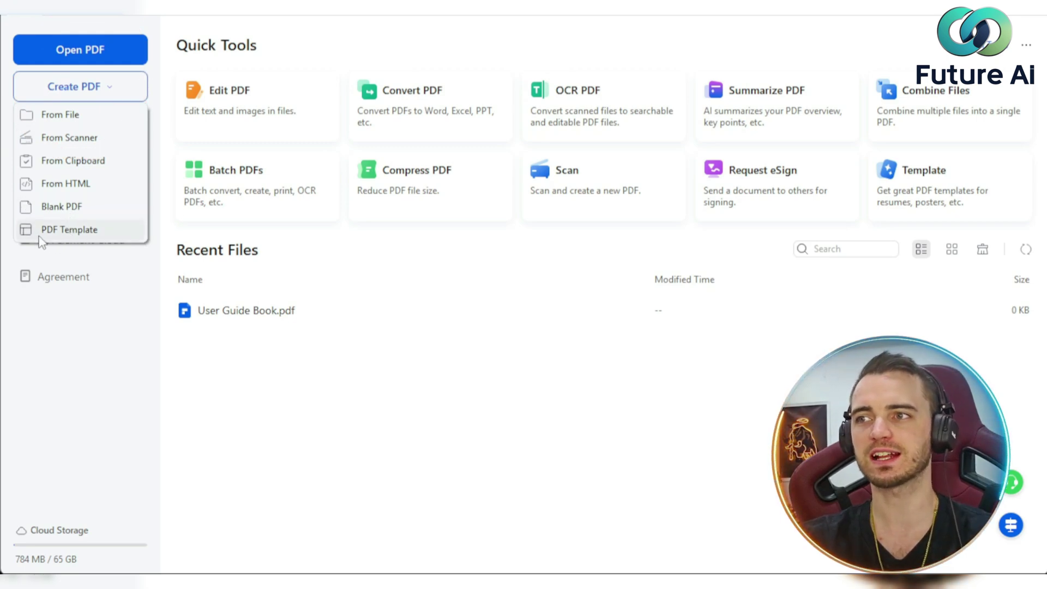
pyautogui.click(80, 232)
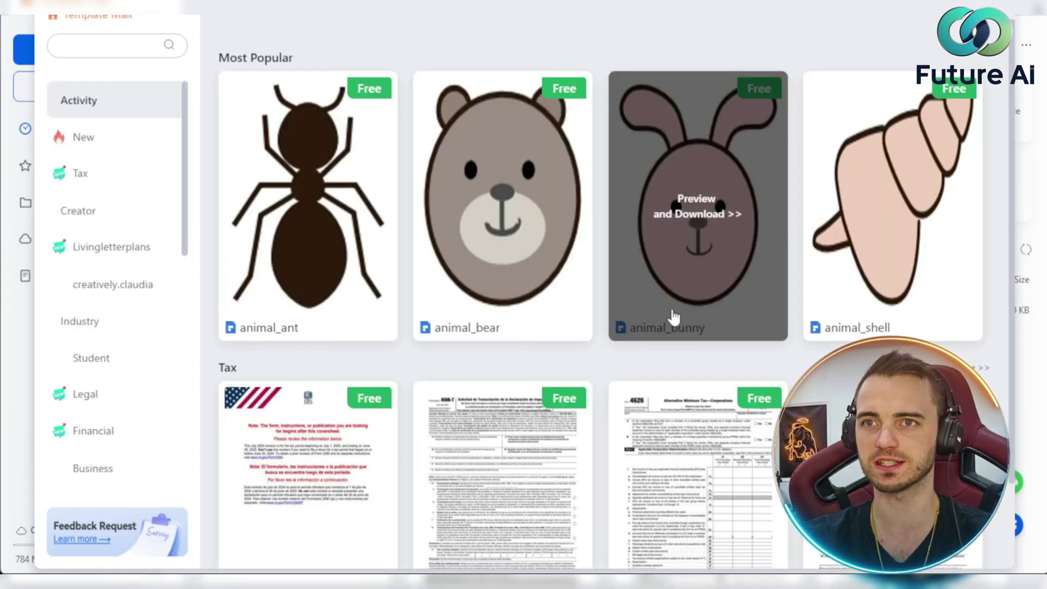
pyautogui.click(119, 48)
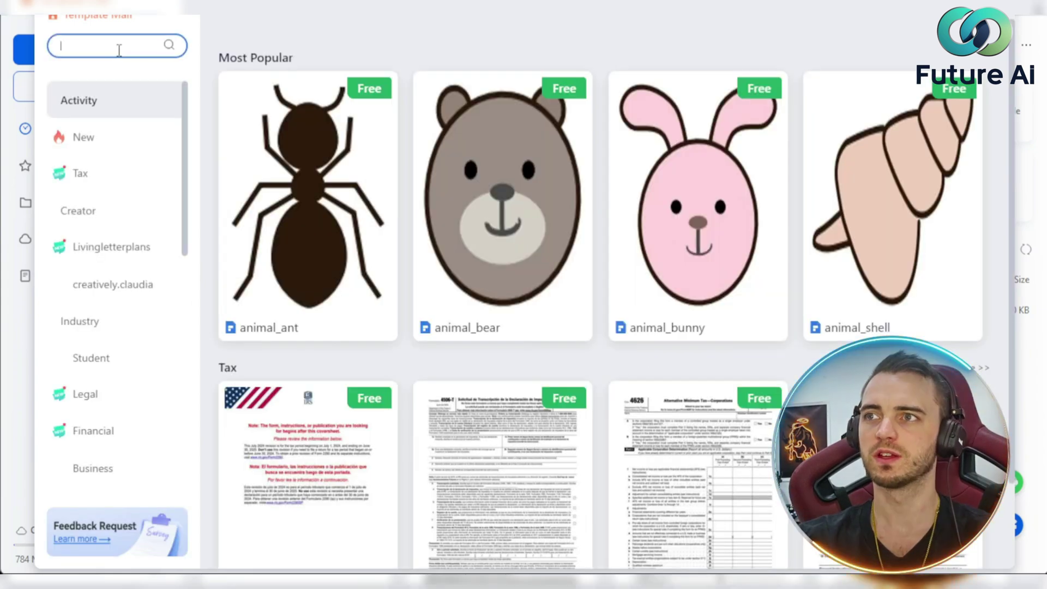
pyautogui.write('resume')
pyautogui.press('Return')
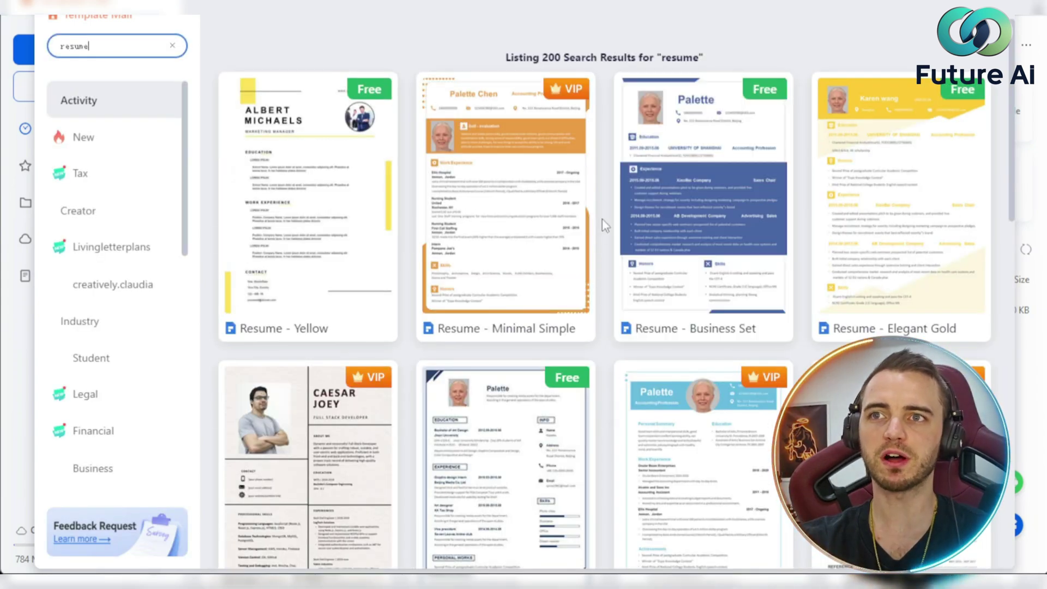
pyautogui.scroll(-10, 602, 218)
pyautogui.scroll(5, 602, 218)
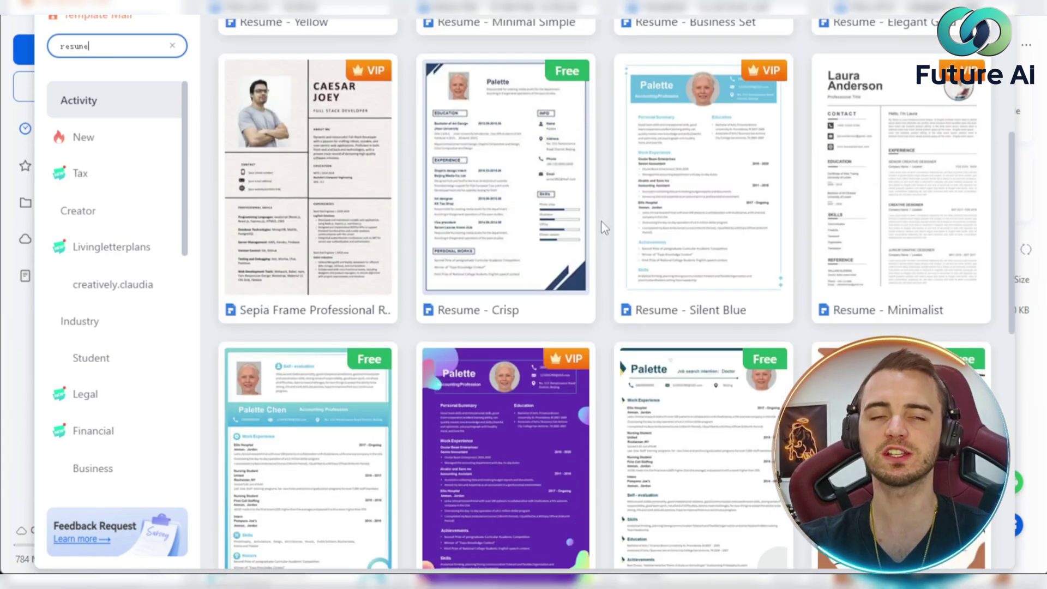
pyautogui.scroll(-3, 602, 229)
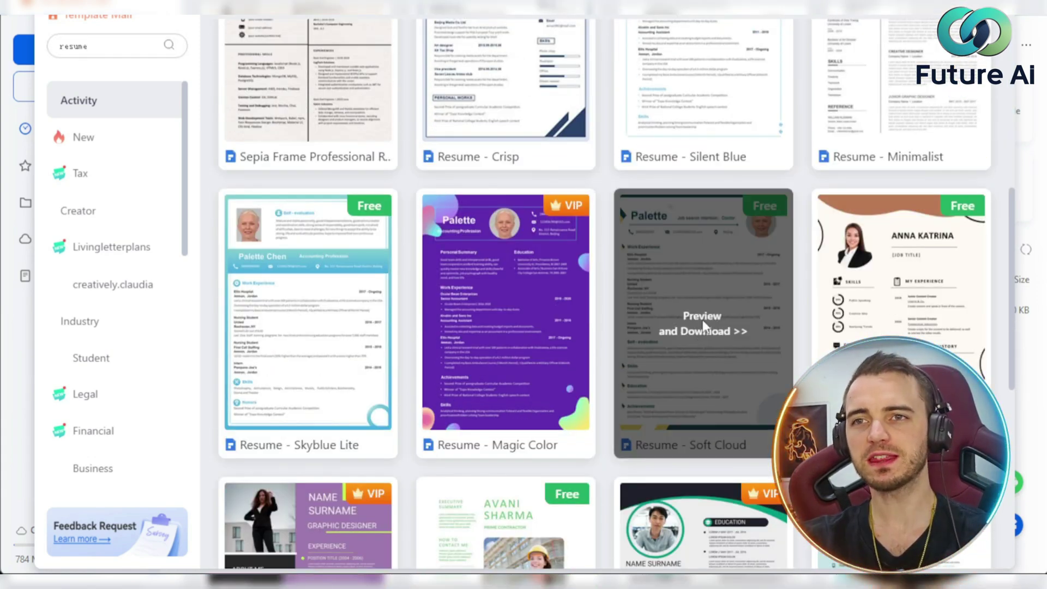
# Step: Preview the Resume - Soft Cloud template and open it as an editable PDF
pyautogui.click(703, 320)
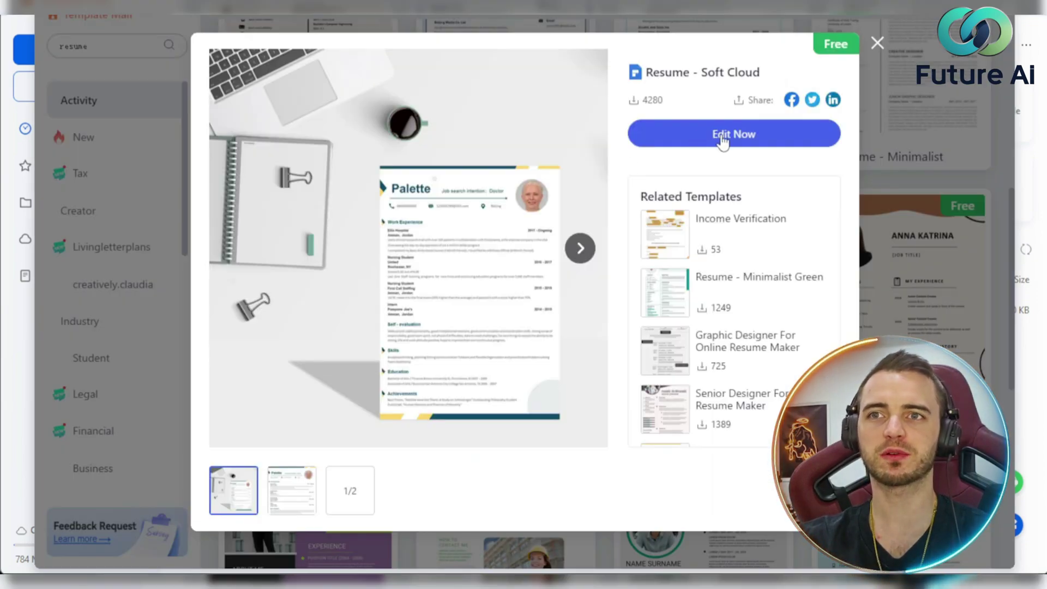
pyautogui.click(710, 140)
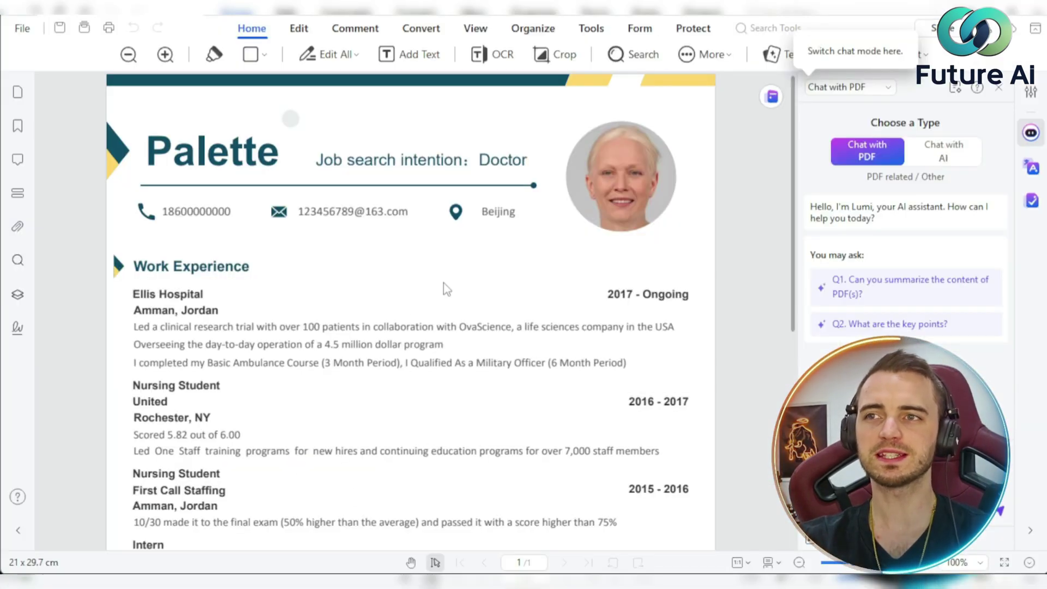
pyautogui.scroll(-8, 447, 290)
pyautogui.scroll(8, 507, 327)
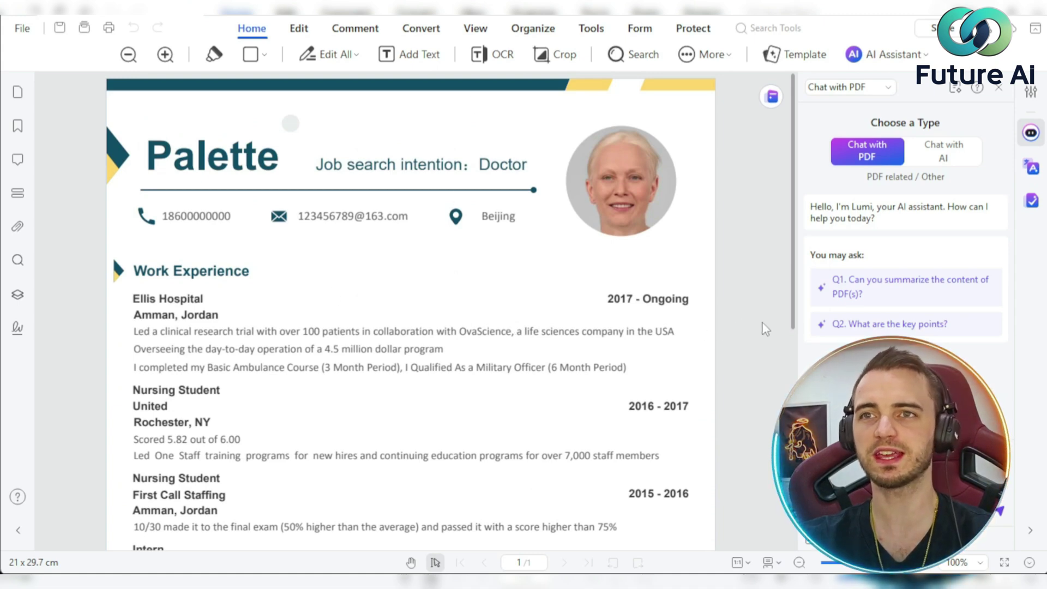
pyautogui.keyDown('ctrl'); pyautogui.scroll(-2, 468, 339); pyautogui.keyUp('ctrl')
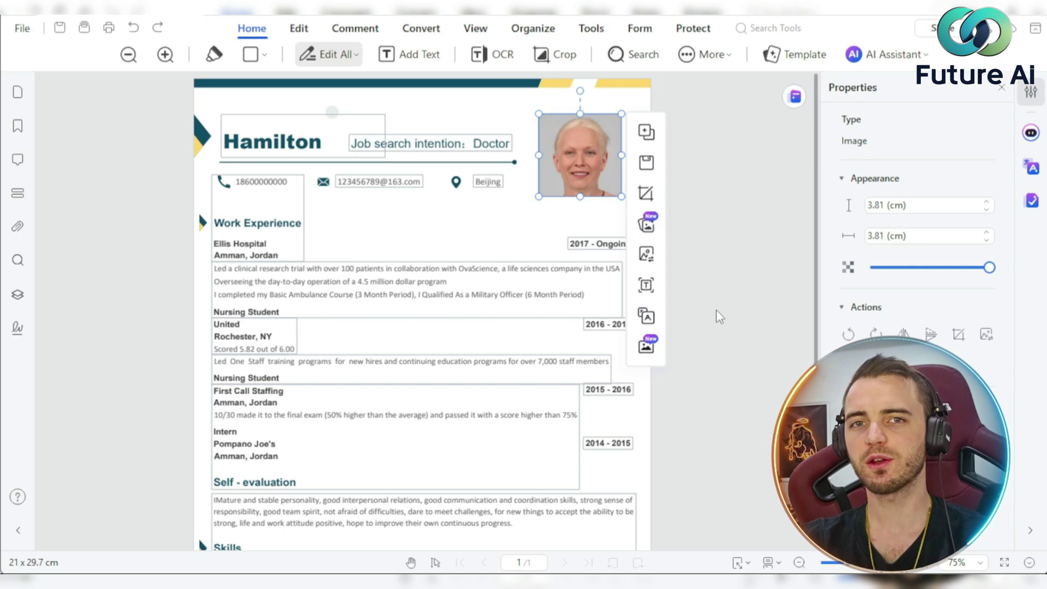
# Step: Select the header name, then change the job line from Doctor to Creator and widen its box
pyautogui.click(327, 142)
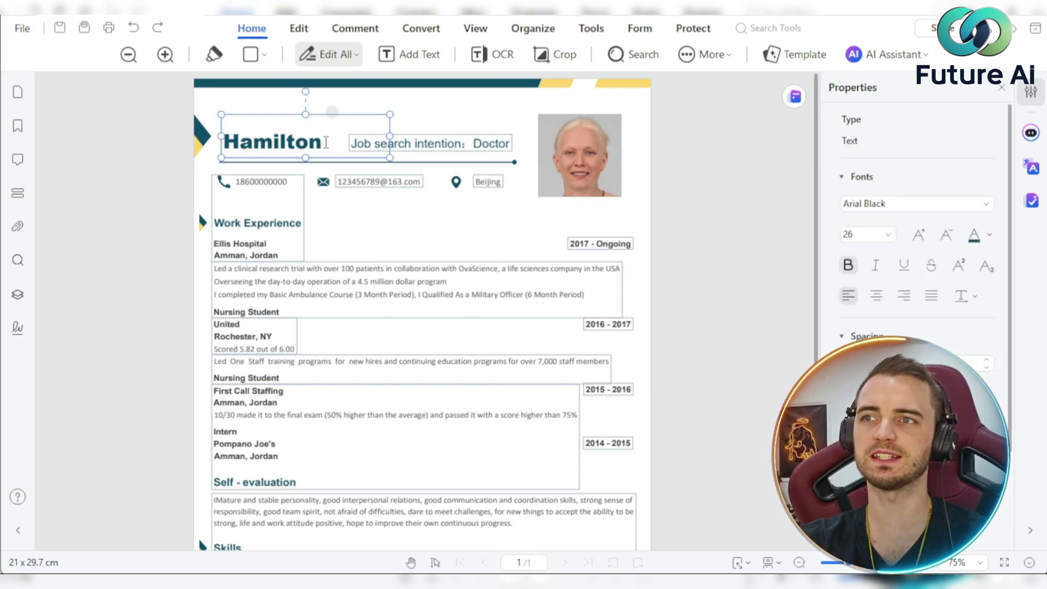
pyautogui.moveTo(326, 142); pyautogui.dragTo(224, 144)
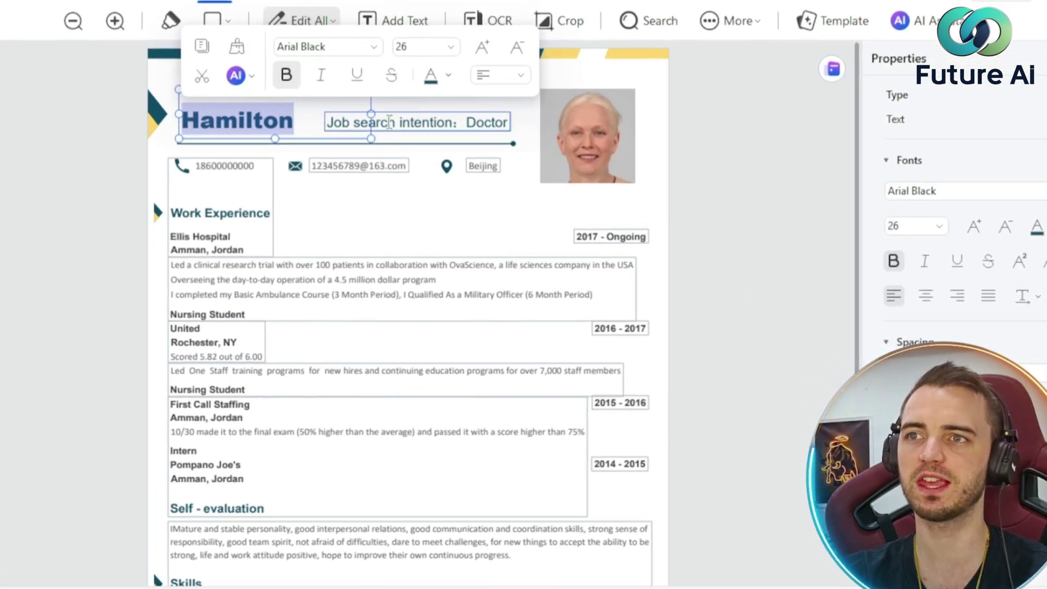
pyautogui.click(362, 121)
pyautogui.moveTo(466, 123); pyautogui.dragTo(506, 124)
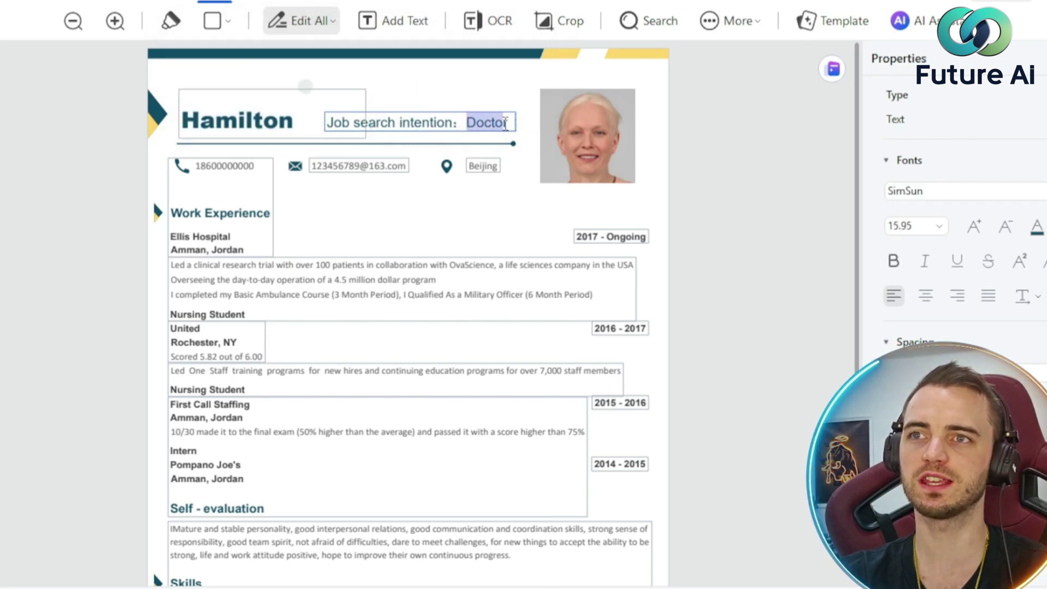
pyautogui.write('Creator')
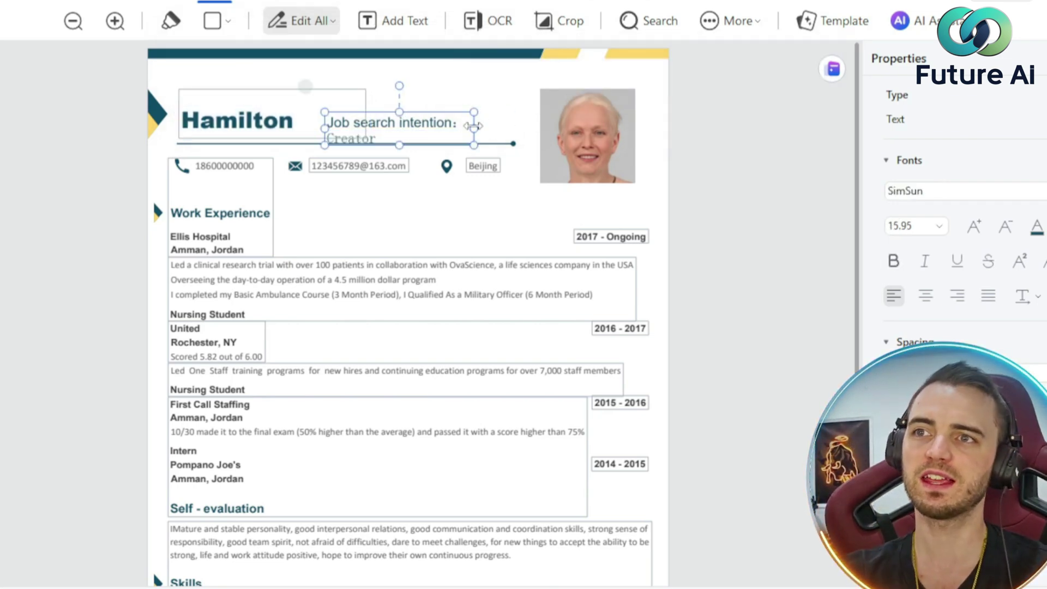
pyautogui.moveTo(473, 126); pyautogui.dragTo(547, 129)
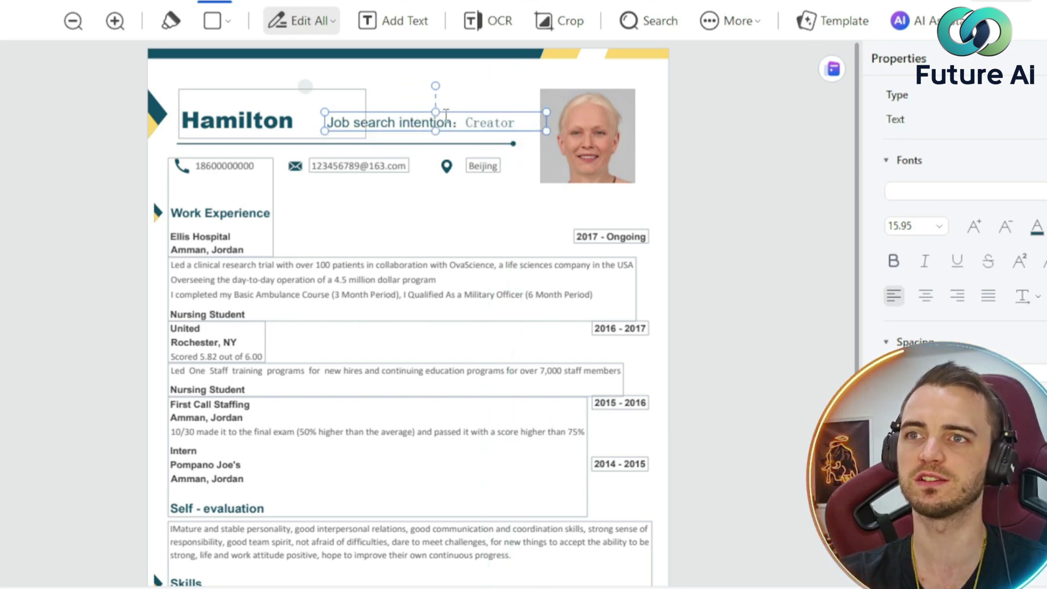
pyautogui.click(587, 149)
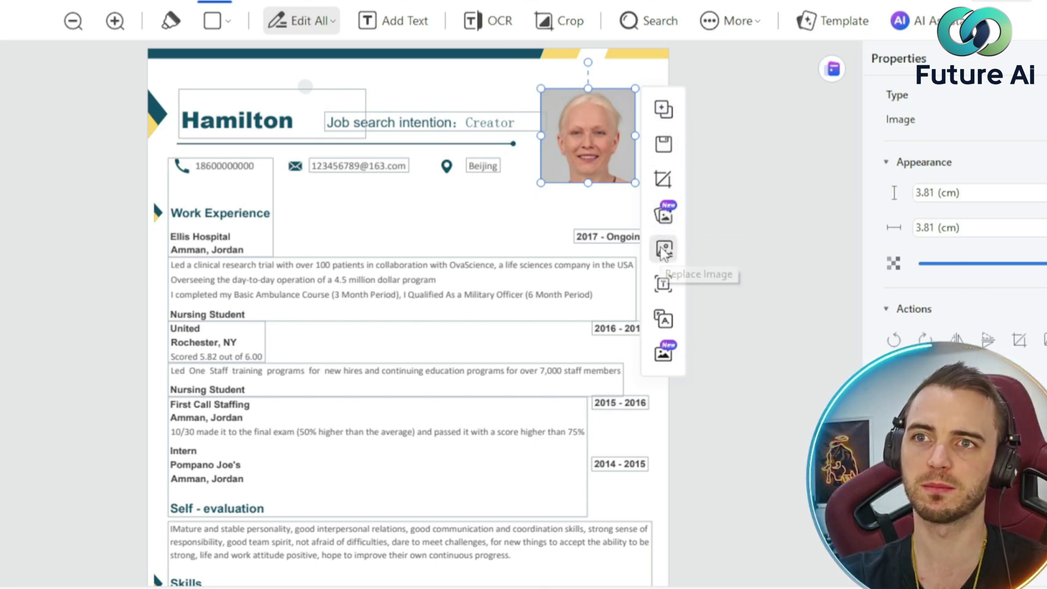
# Step: Swap the resume headshot for new-profile-pic.jpg and deselect the image
pyautogui.click(664, 275)
pyautogui.click(229, 439)
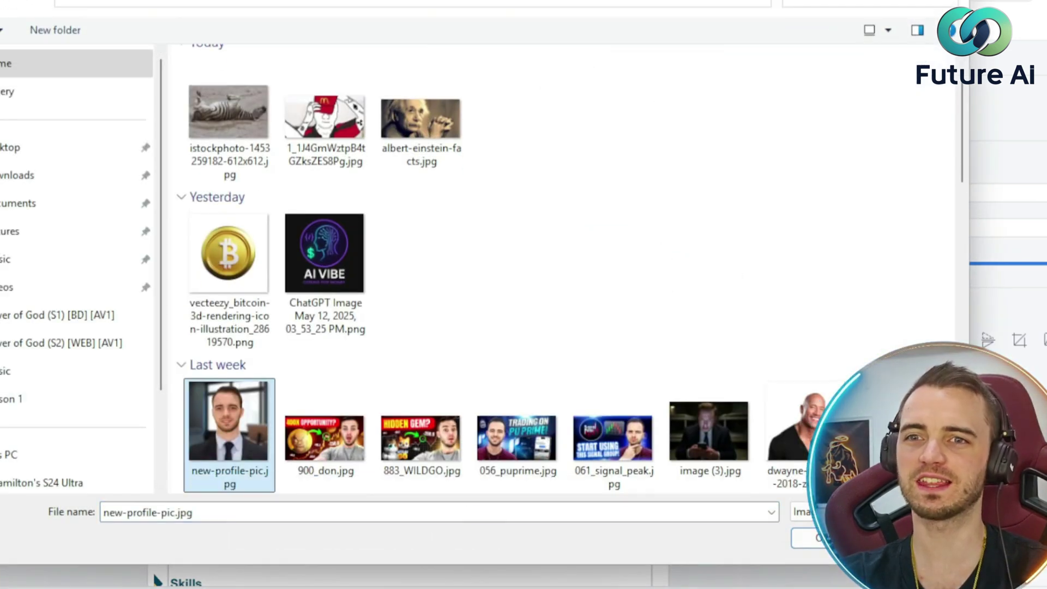
pyautogui.click(808, 543)
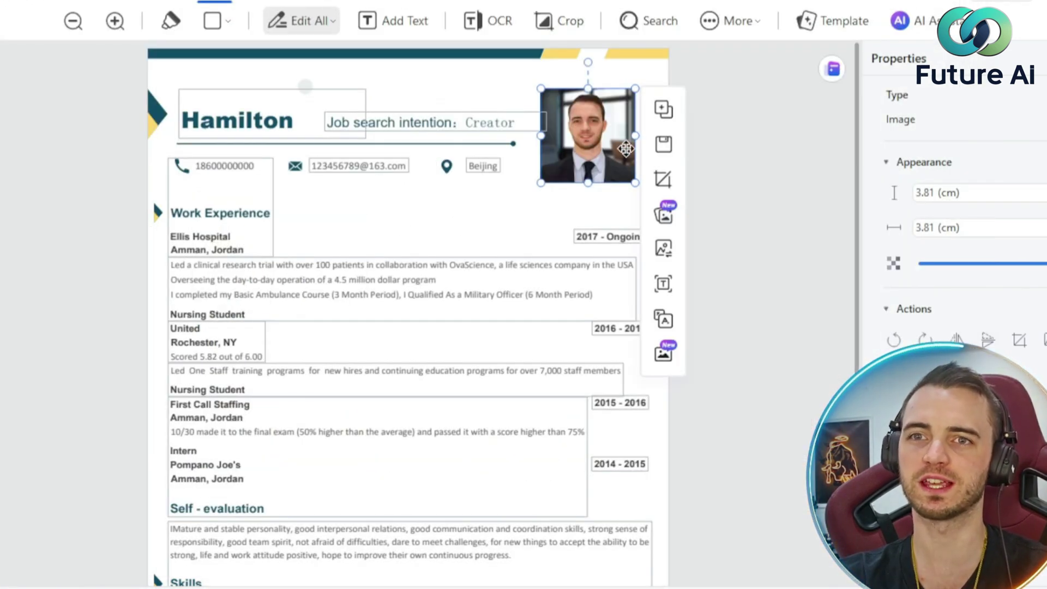
pyautogui.click(763, 215)
pyautogui.scroll(-4, 420, 222)
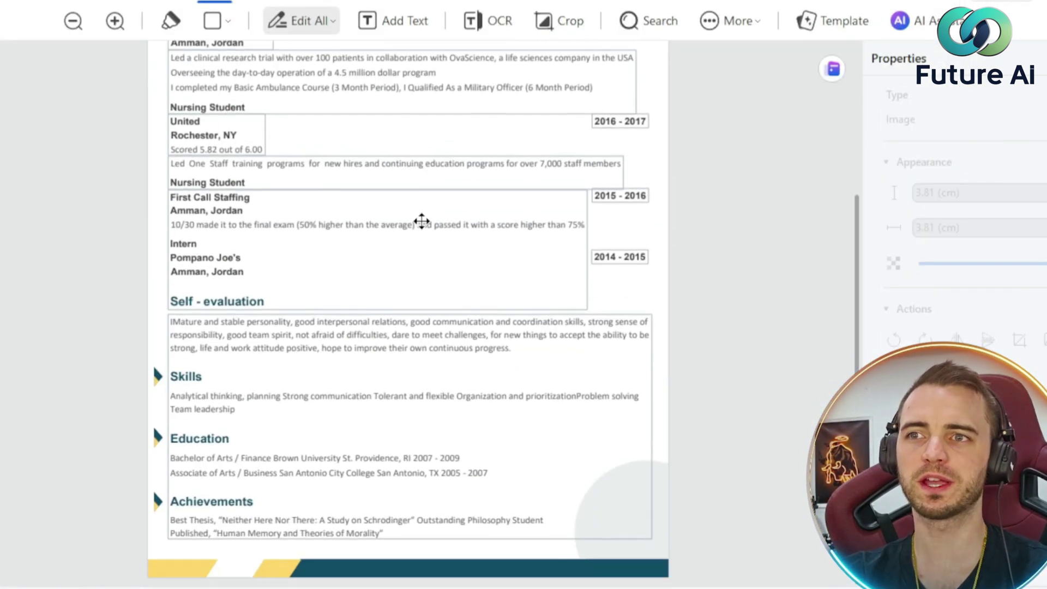
pyautogui.scroll(4, 338, 126)
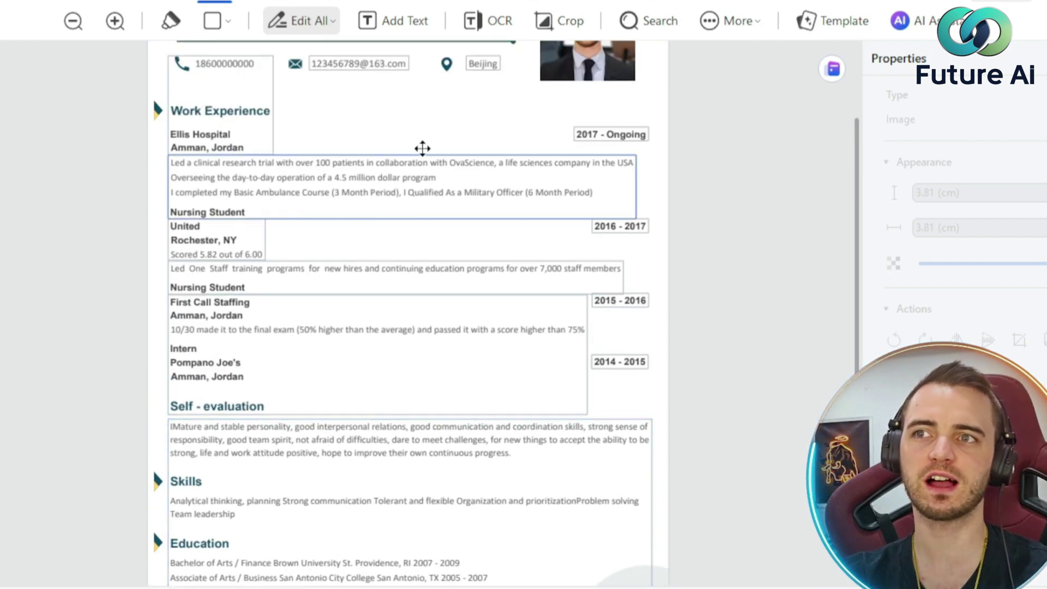
pyautogui.scroll(1, 284, 188)
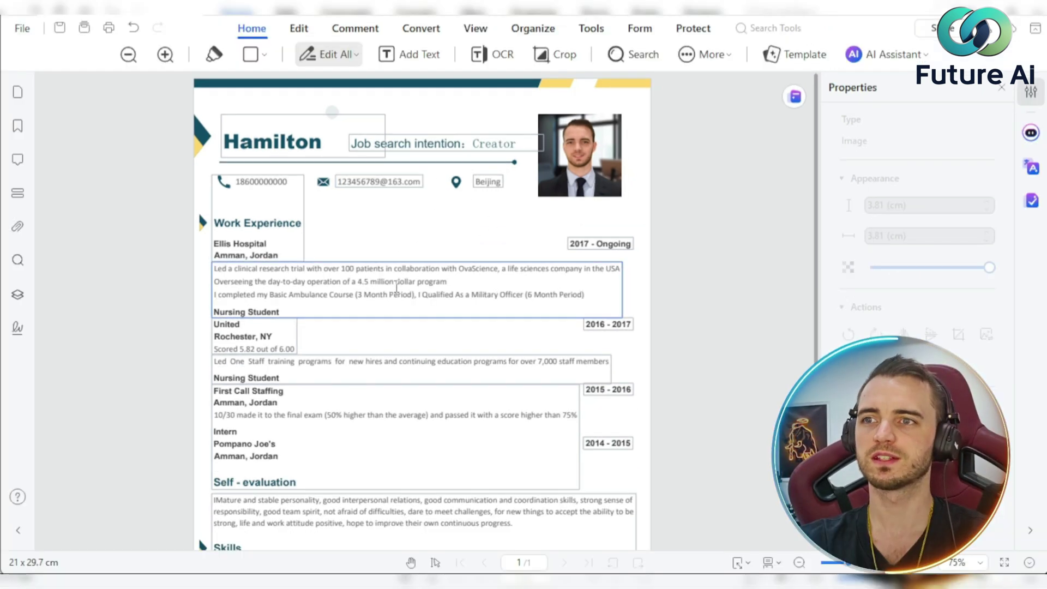
# Step: Select the first two Ellis Hospital description lines, undoing the stray typed characters
pyautogui.click(379, 280)
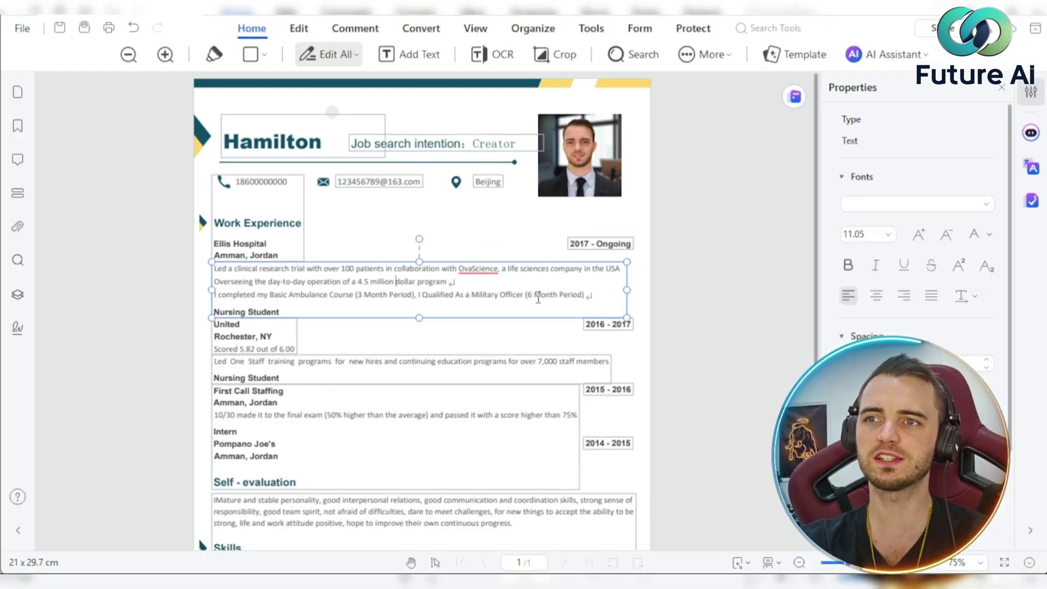
pyautogui.write('adwa')
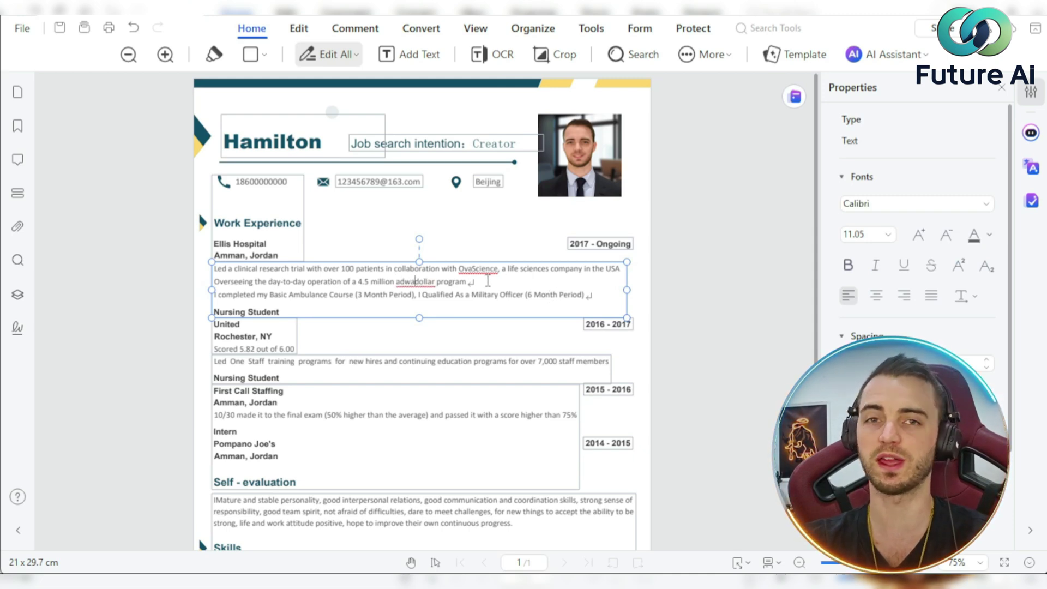
pyautogui.hotkey('ctrl', 'z')
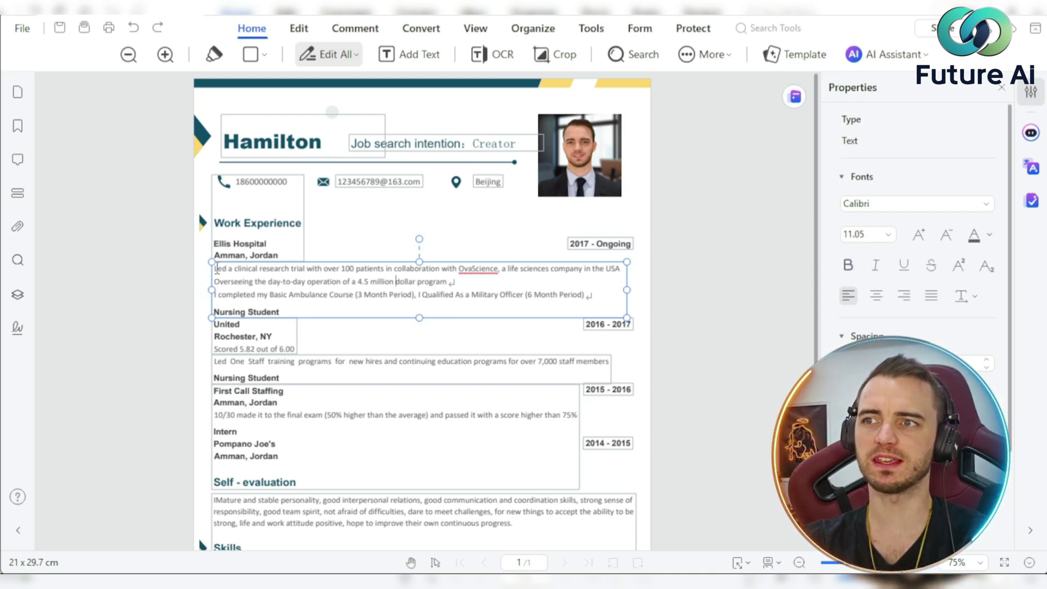
pyautogui.moveTo(217, 270); pyautogui.dragTo(447, 282)
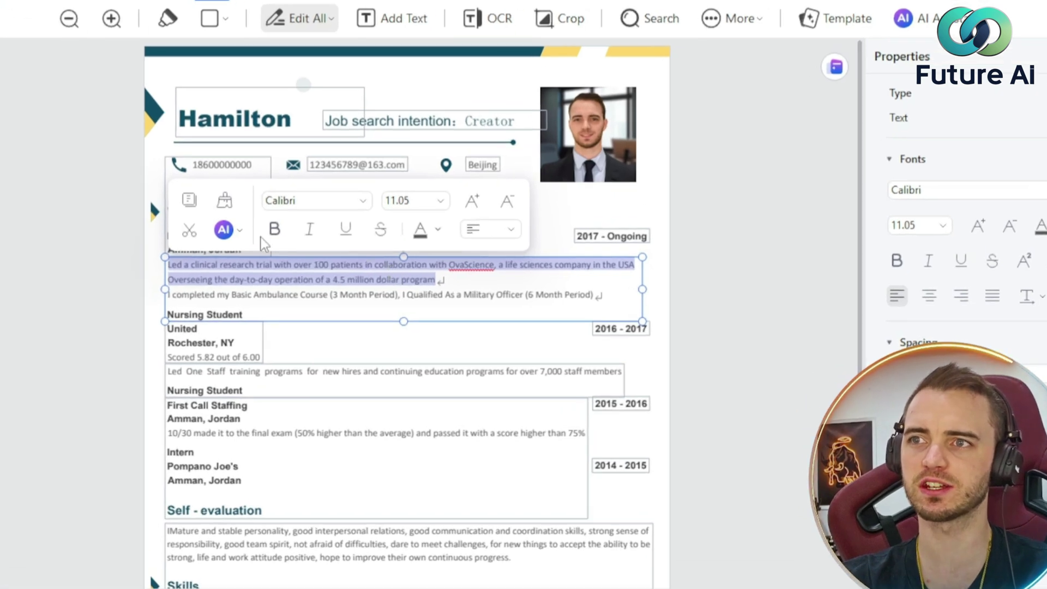
# Step: Run AI Grammar Check on the lines, regenerate, and replace the original with the correction
pyautogui.click(253, 238)
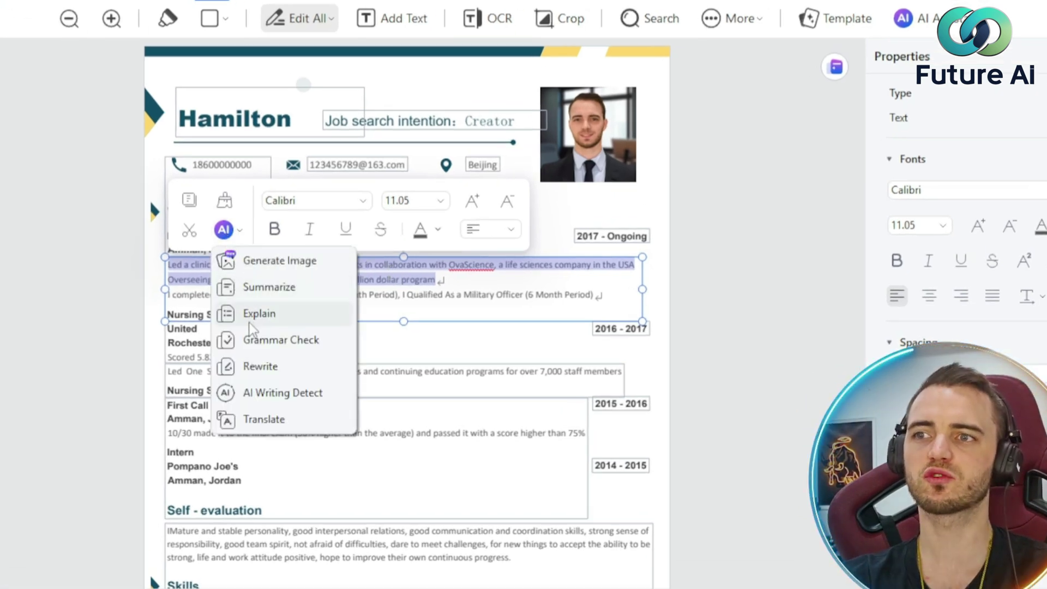
pyautogui.click(294, 341)
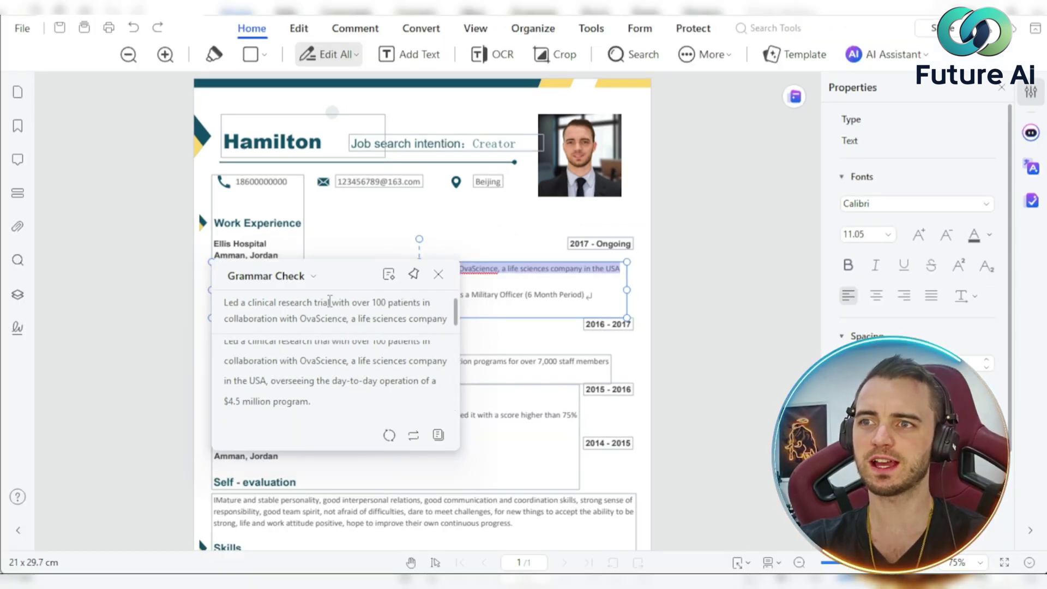
pyautogui.scroll(-2, 322, 306)
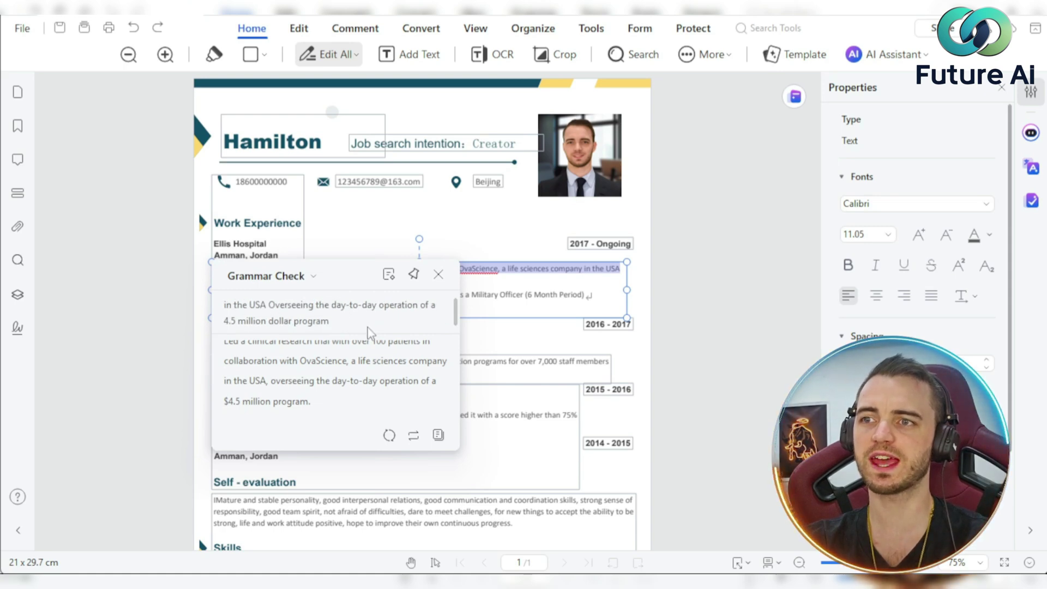
pyautogui.moveTo(312, 403)
pyautogui.mouseDown()
pyautogui.moveTo(234, 360)
pyautogui.moveTo(318, 402)
pyautogui.mouseUp()
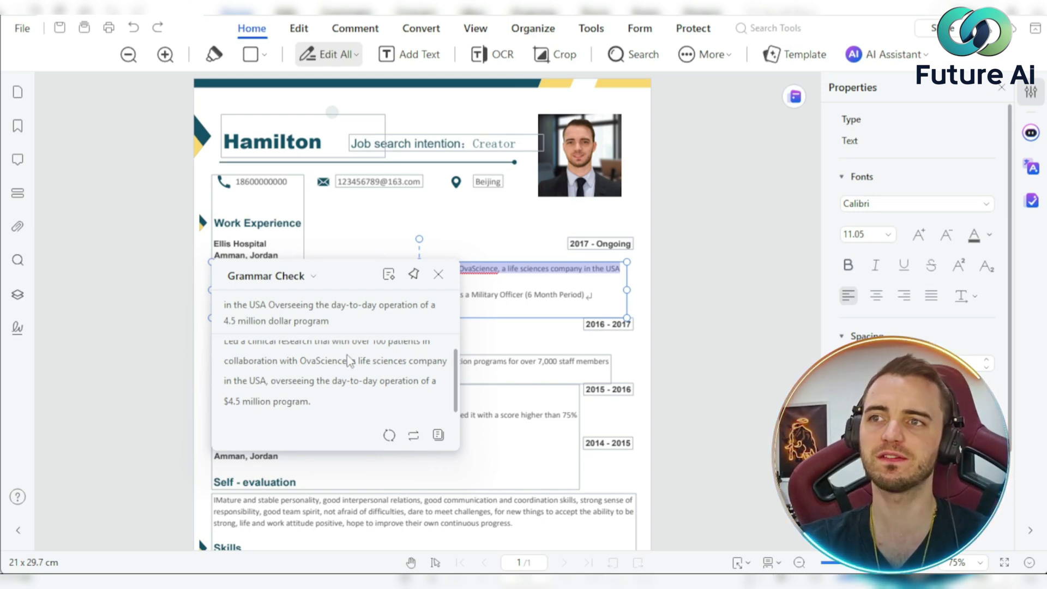
pyautogui.click(389, 436)
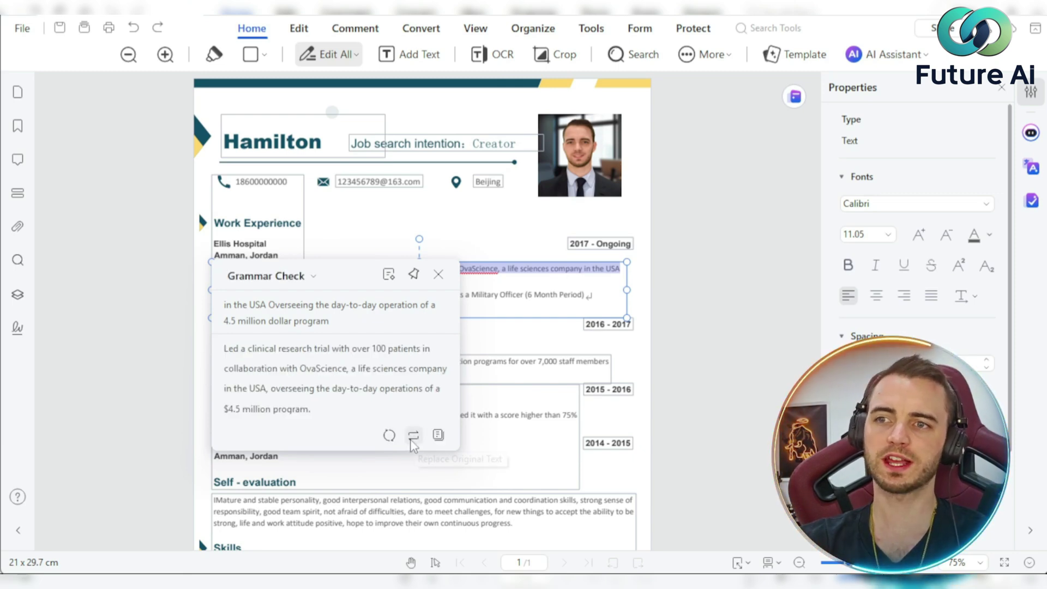
pyautogui.click(414, 438)
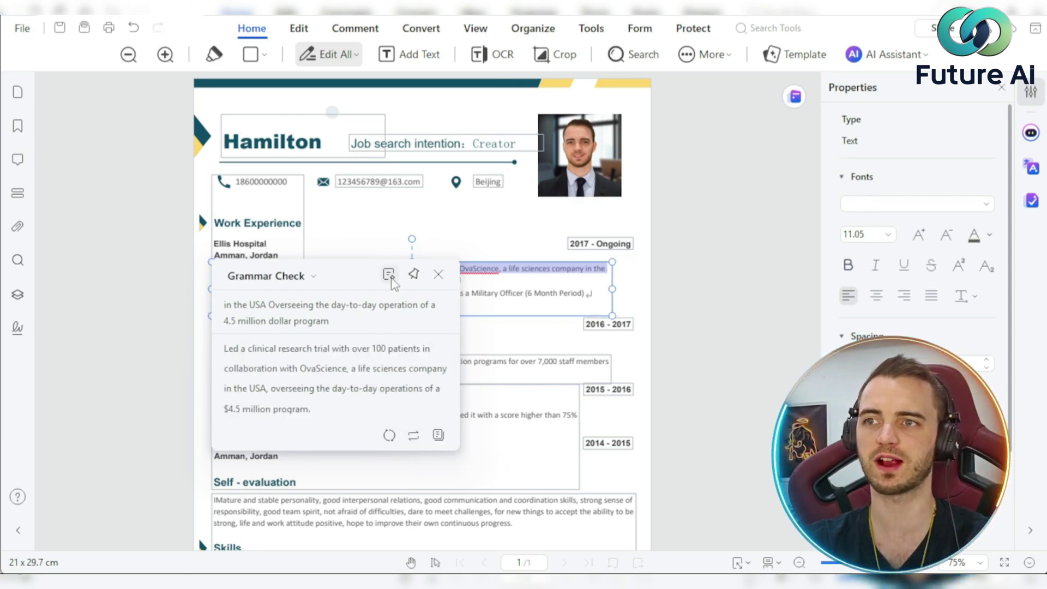
pyautogui.moveTo(388, 274)
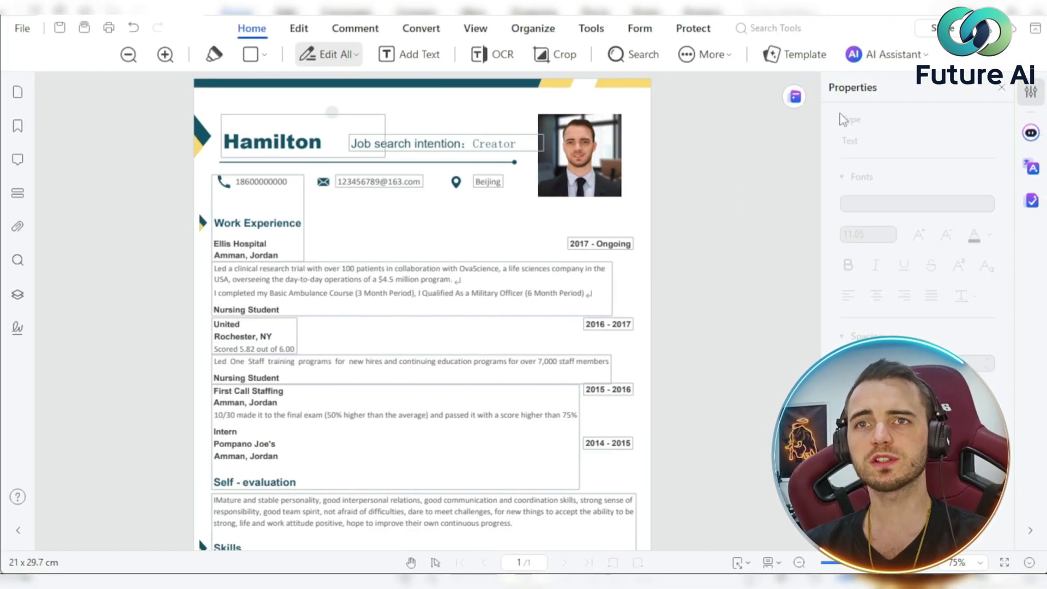
# Step: Start Chat with AI from AI Assistant and select the first work-experience paragraph
pyautogui.click(902, 57)
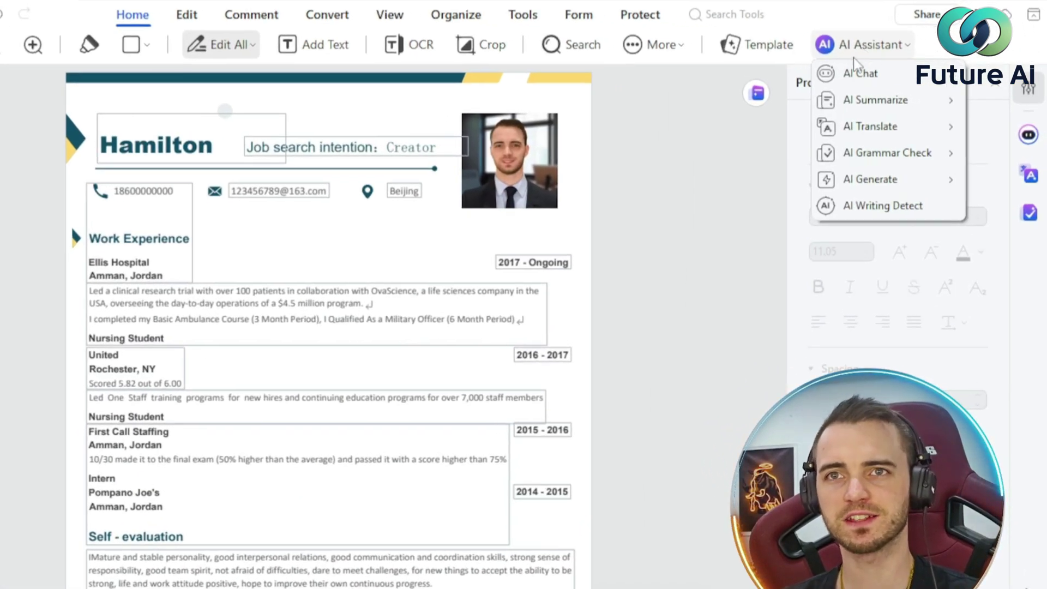
pyautogui.moveTo(872, 75)
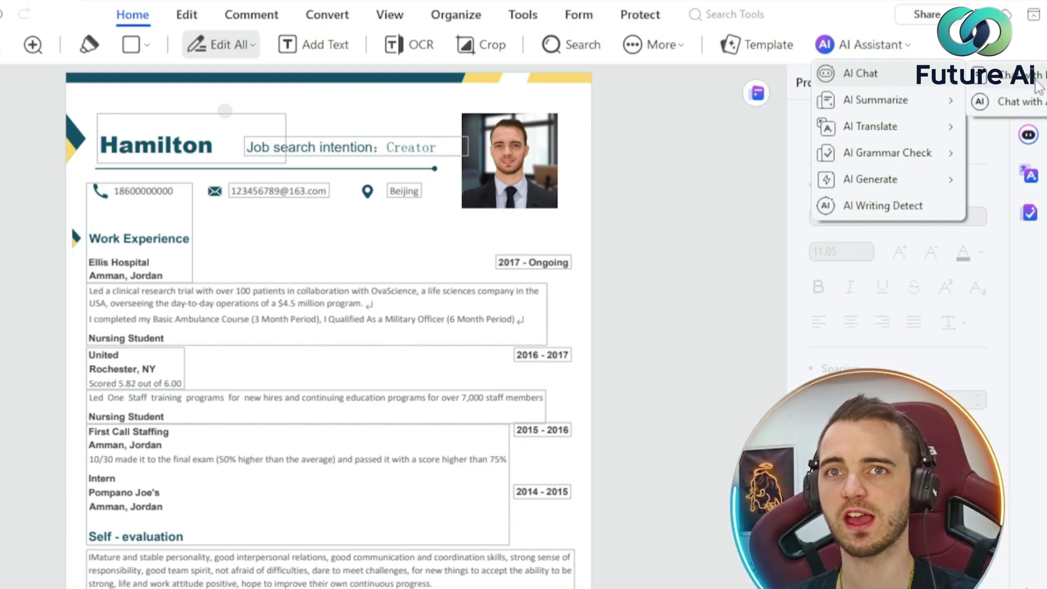
pyautogui.click(1015, 102)
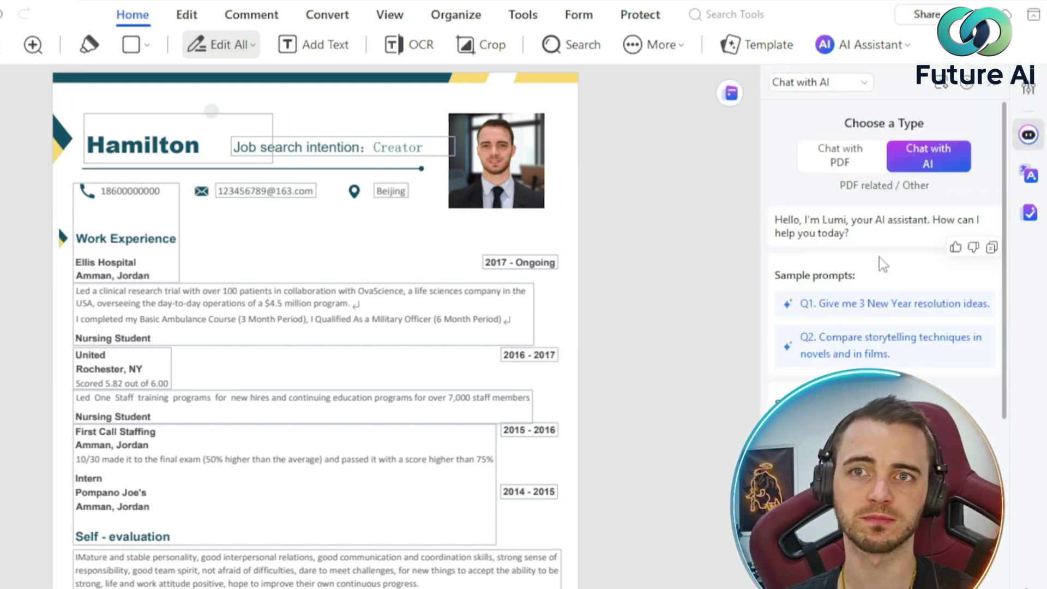
pyautogui.moveTo(76, 291); pyautogui.dragTo(502, 320)
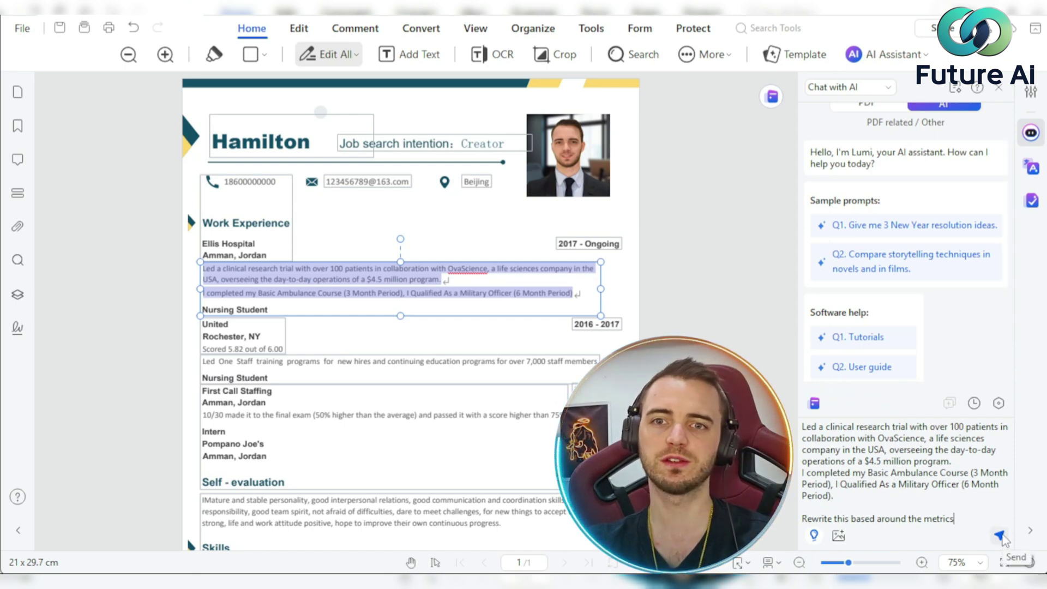
# Step: Send a metrics-focused rewrite prompt, copy the AI reply, and reselect the resume's description lines
pyautogui.click(999, 535)
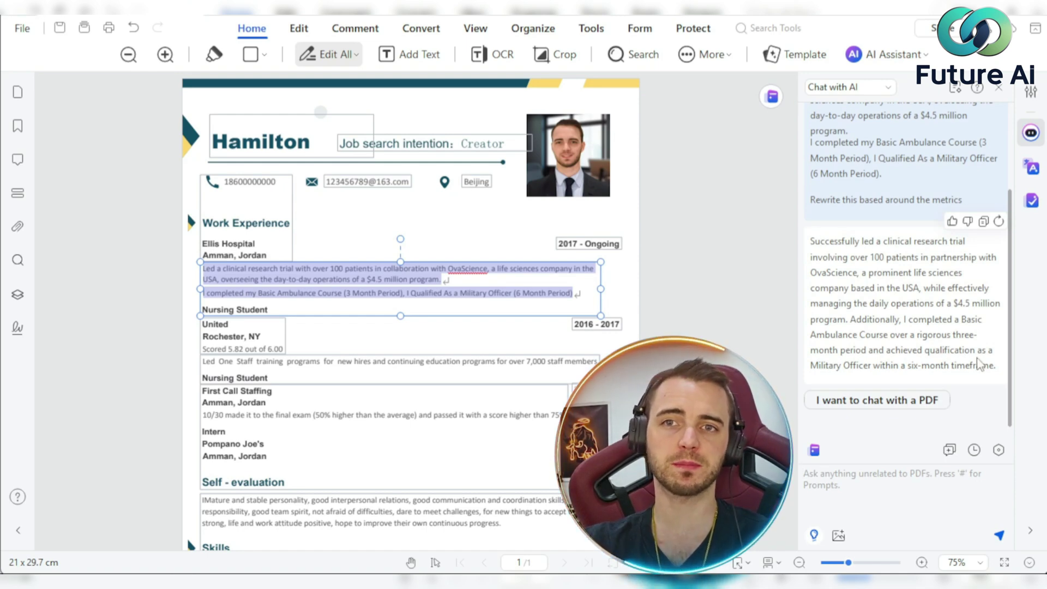
pyautogui.moveTo(997, 366); pyautogui.dragTo(807, 245)
pyautogui.rightClick(839, 247)
pyautogui.click(867, 249)
pyautogui.moveTo(585, 293); pyautogui.dragTo(213, 267)
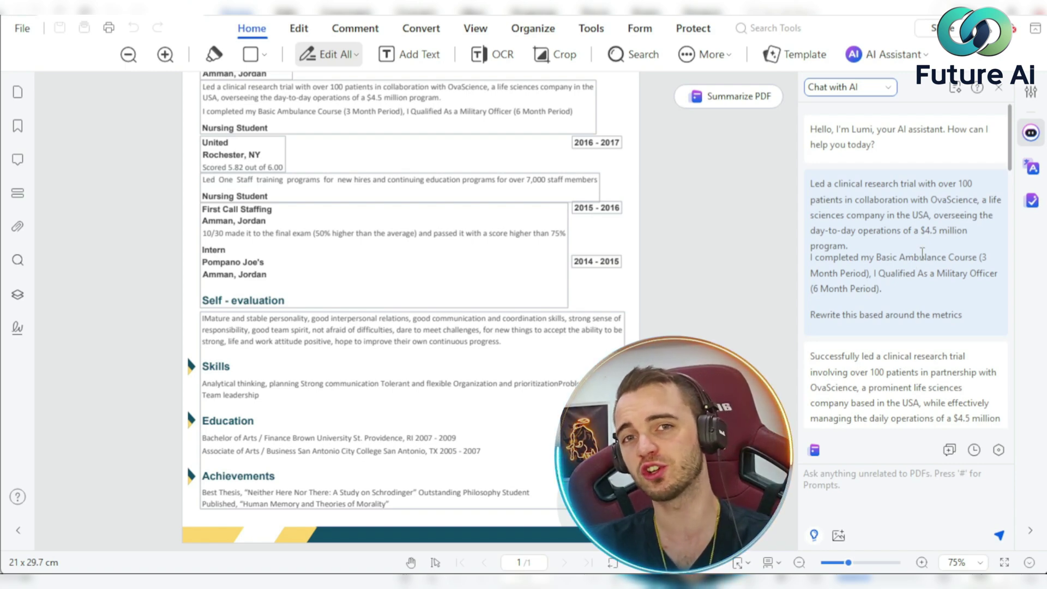
pyautogui.scroll(4, 706, 295)
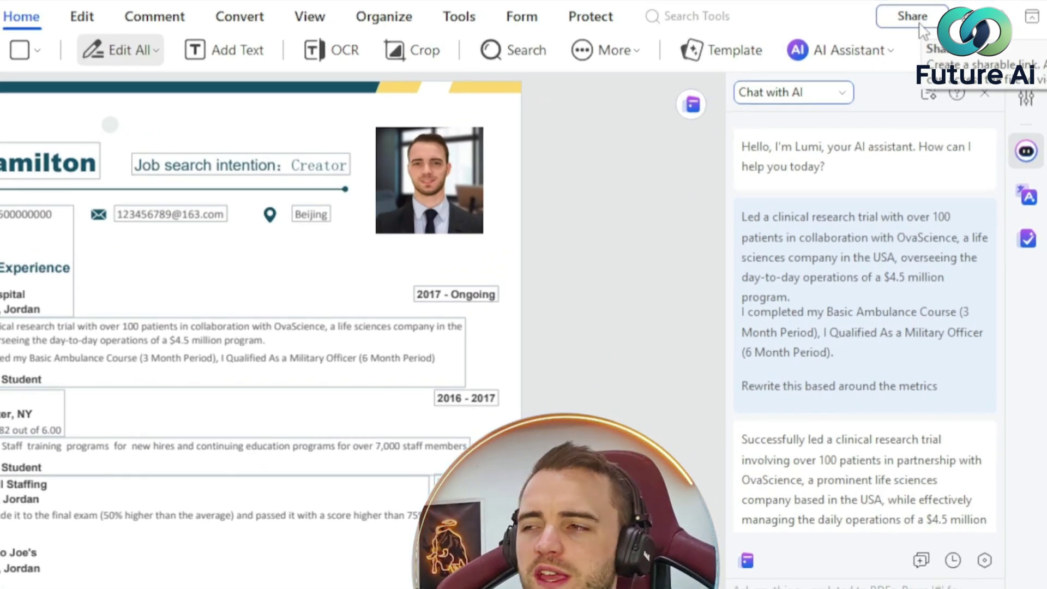
# Step: Try the Share dialog's Link option, close it, and bring up the File menu
pyautogui.click(920, 25)
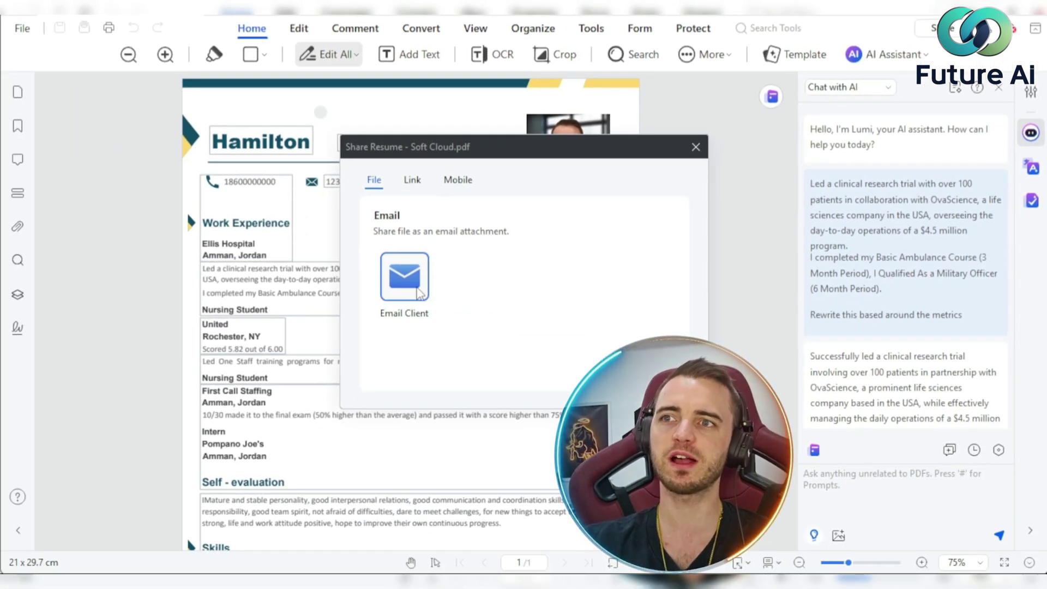
pyautogui.click(413, 181)
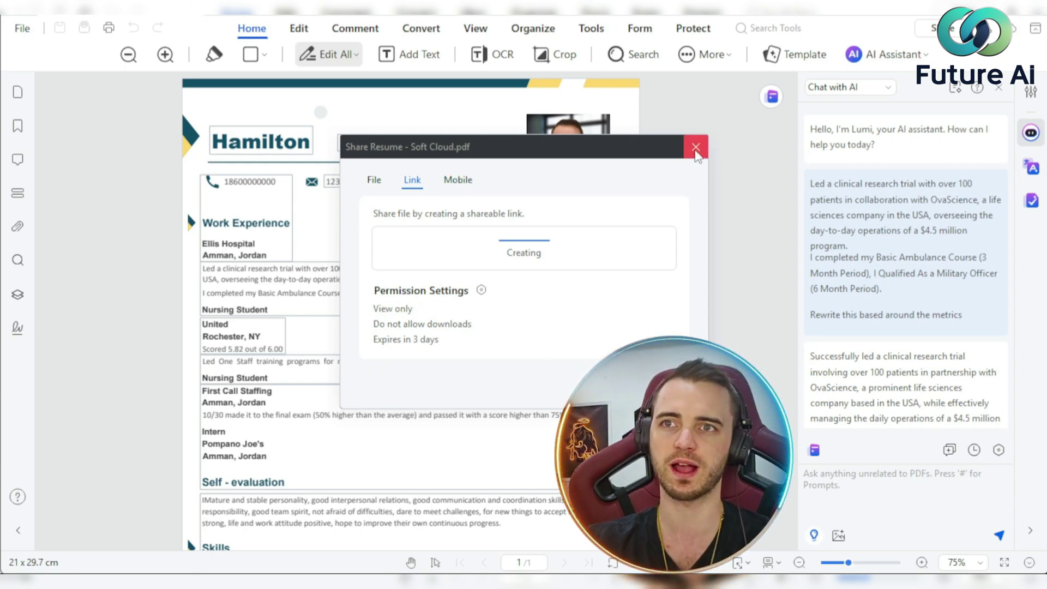
pyautogui.click(696, 147)
pyautogui.moveTo(1014, 34)
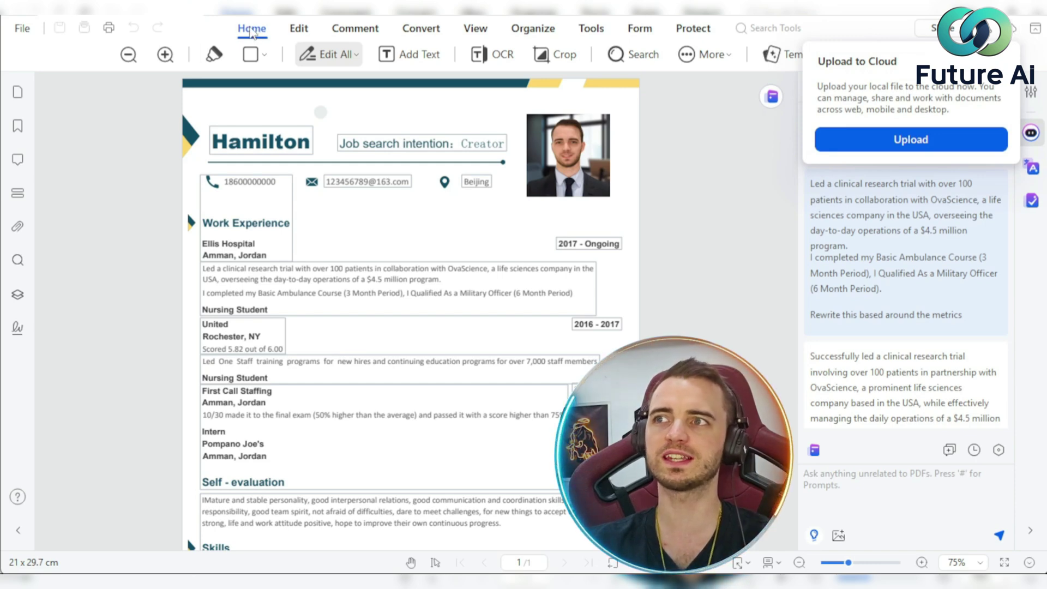
pyautogui.click(23, 28)
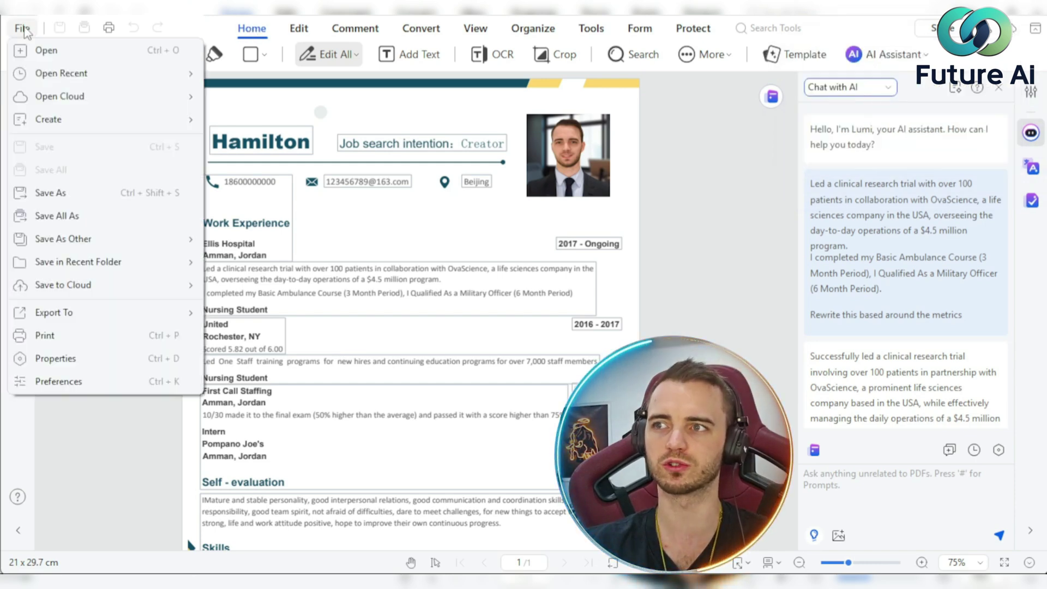